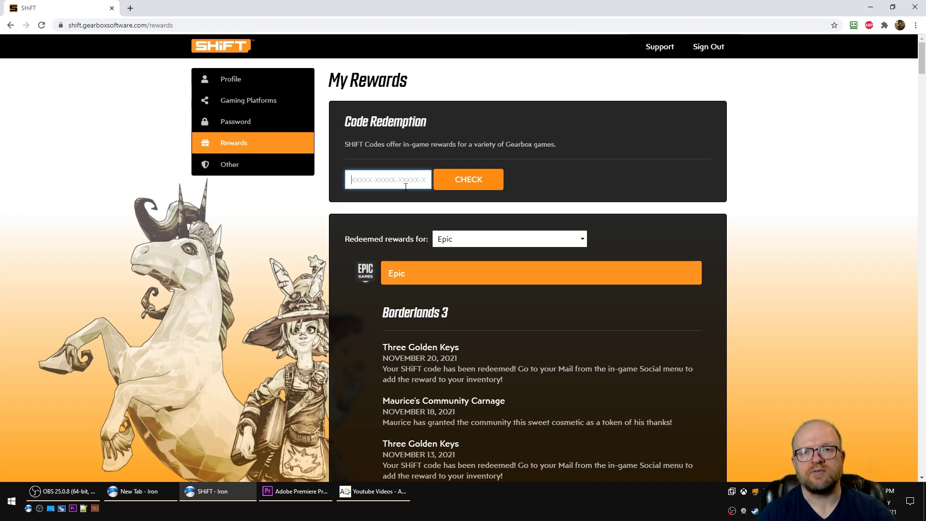
Step: Paste and check the first SHiFT code, then claim its Borderlands 2 reward on Steam
key(ctrl+v)
click(481, 181)
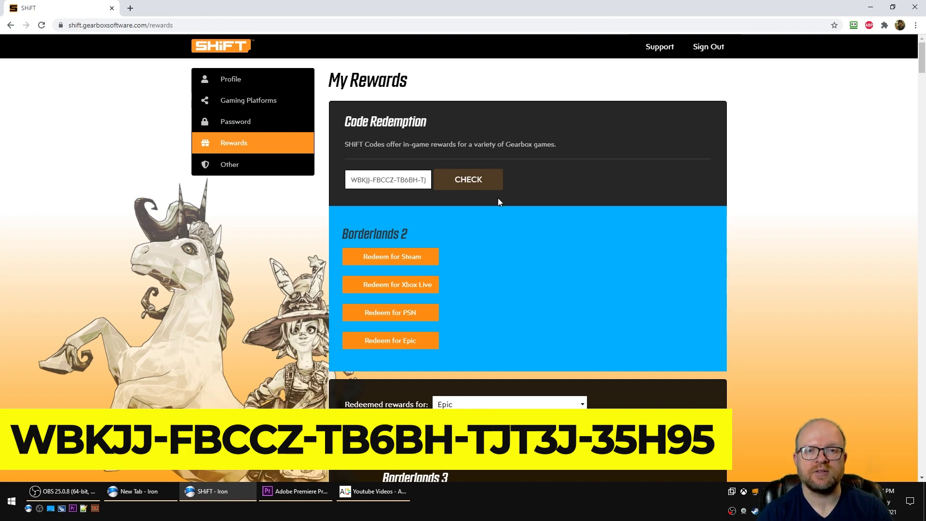
click(410, 257)
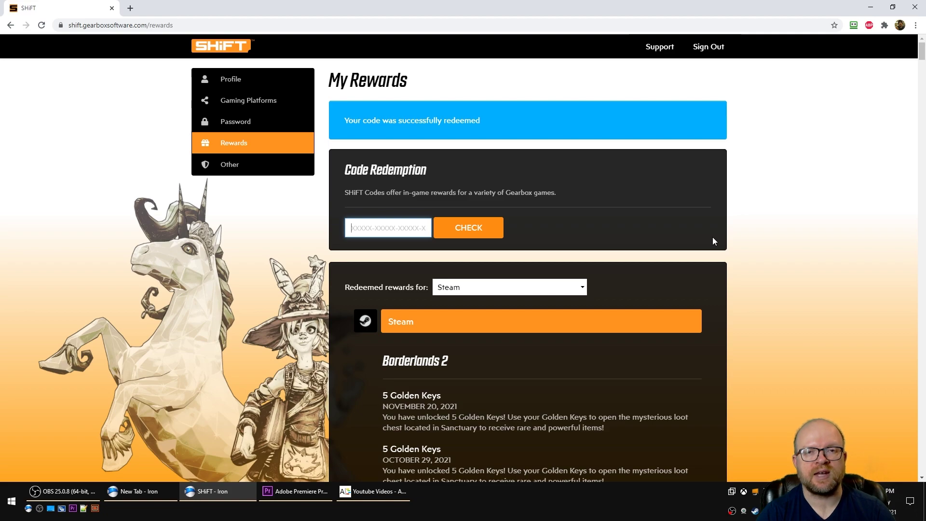
Step: Paste and check the second SHiFT code, then claim its Borderlands 2 Steam reward
key(ctrl+v)
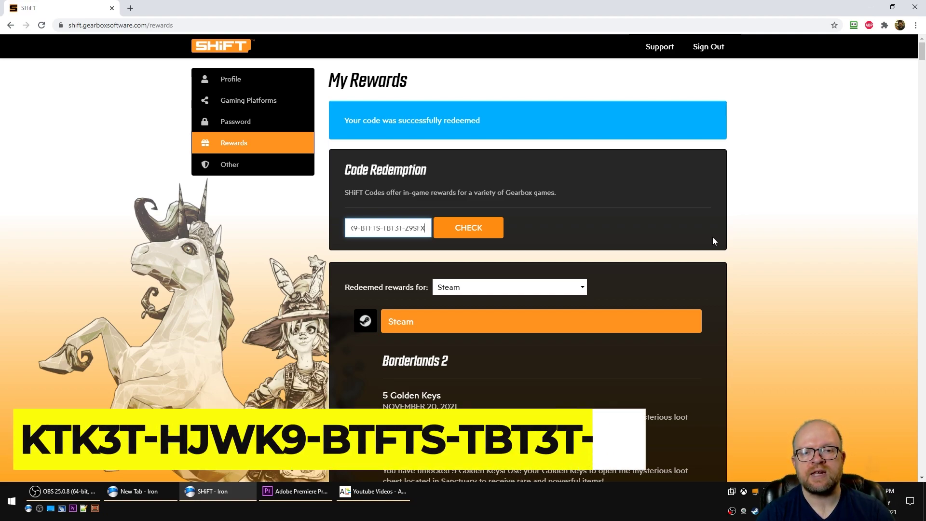
click(477, 227)
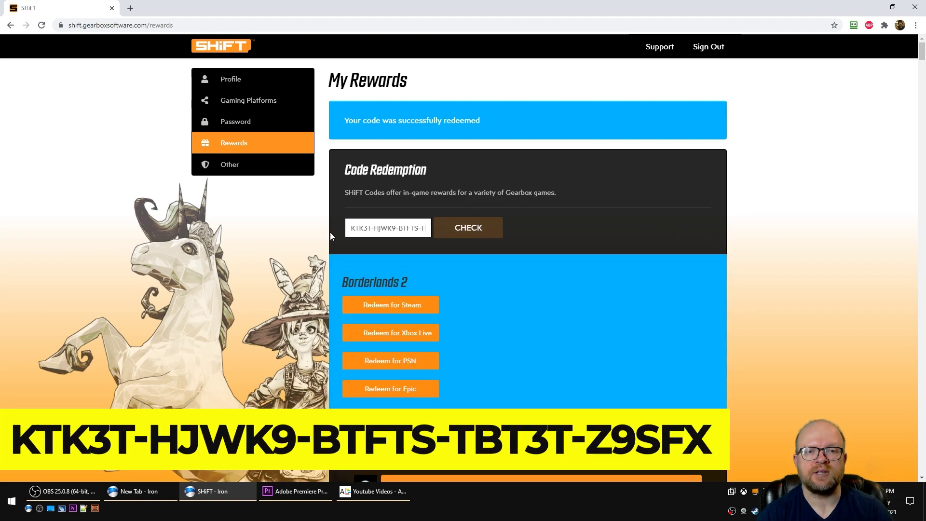
click(395, 306)
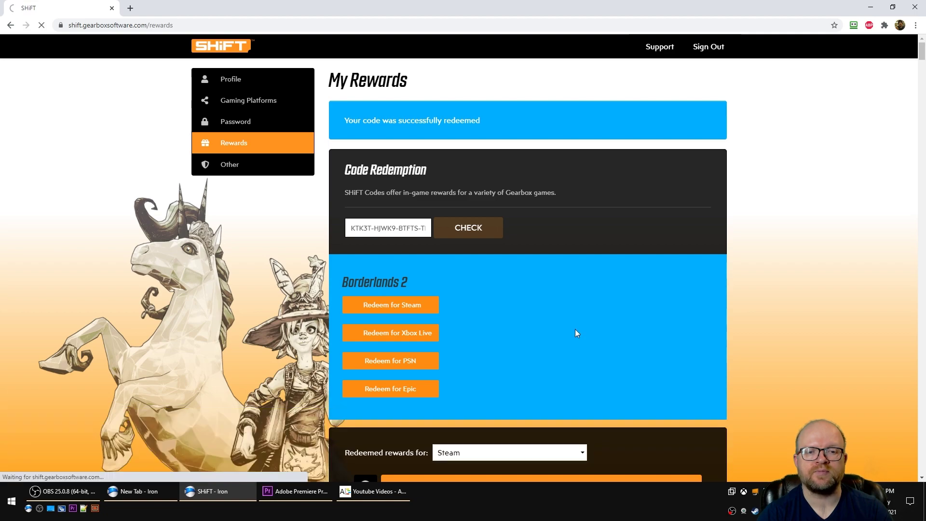